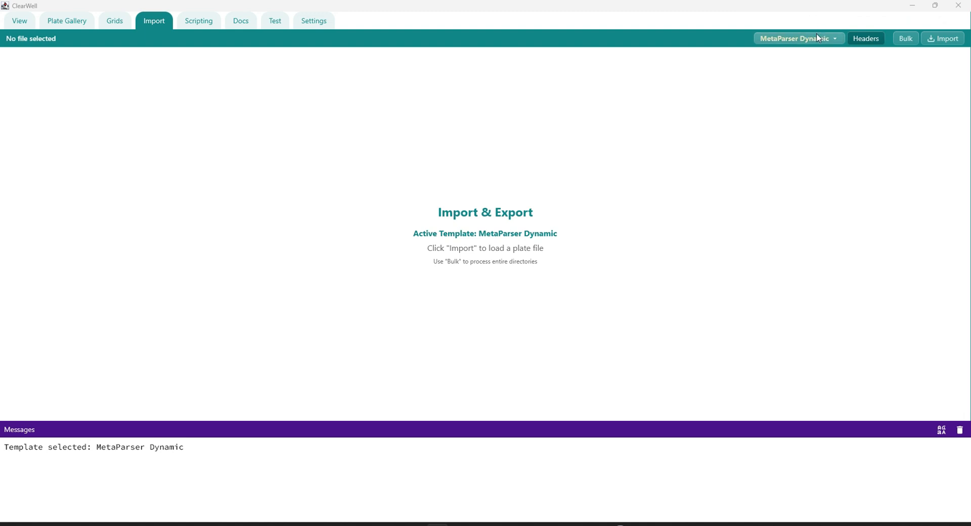
pyautogui.click(835, 39)
pyautogui.click(825, 61)
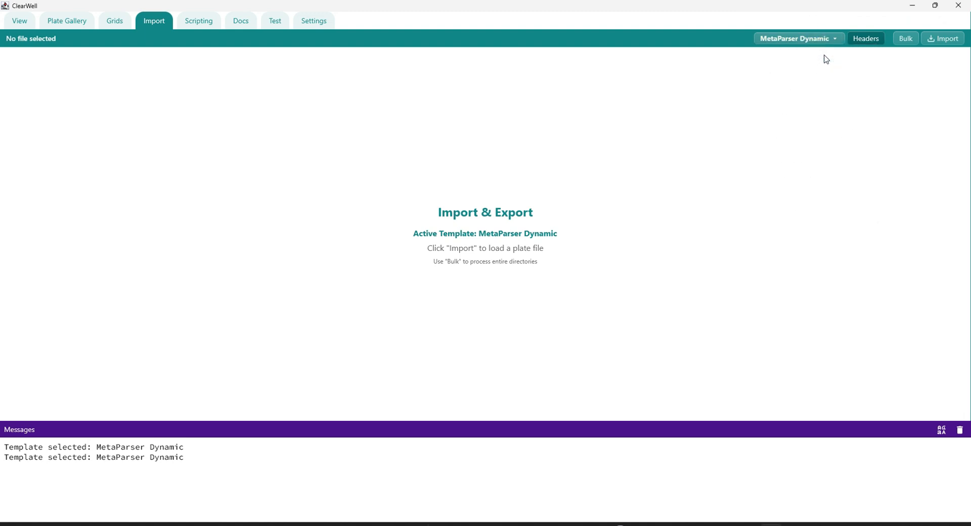
pyautogui.click(941, 39)
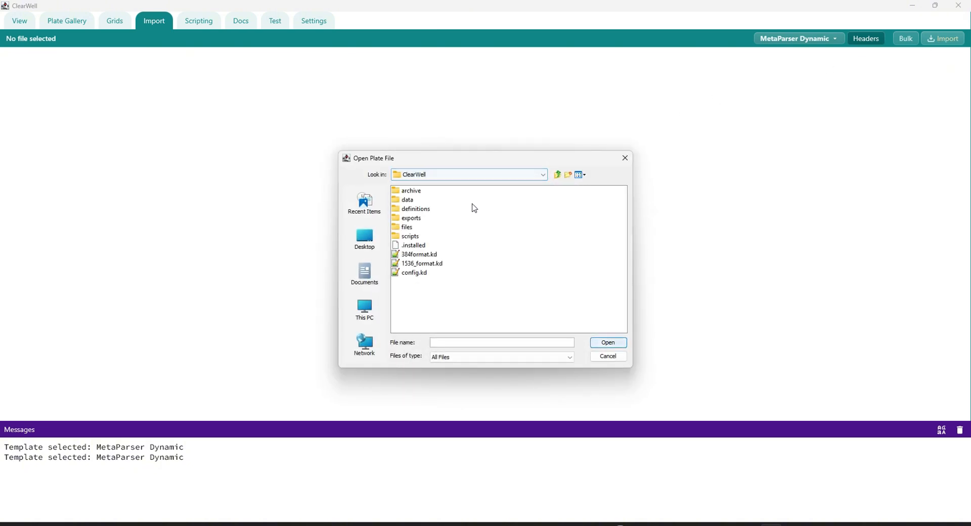
pyautogui.doubleClick(421, 227)
pyautogui.click(410, 211)
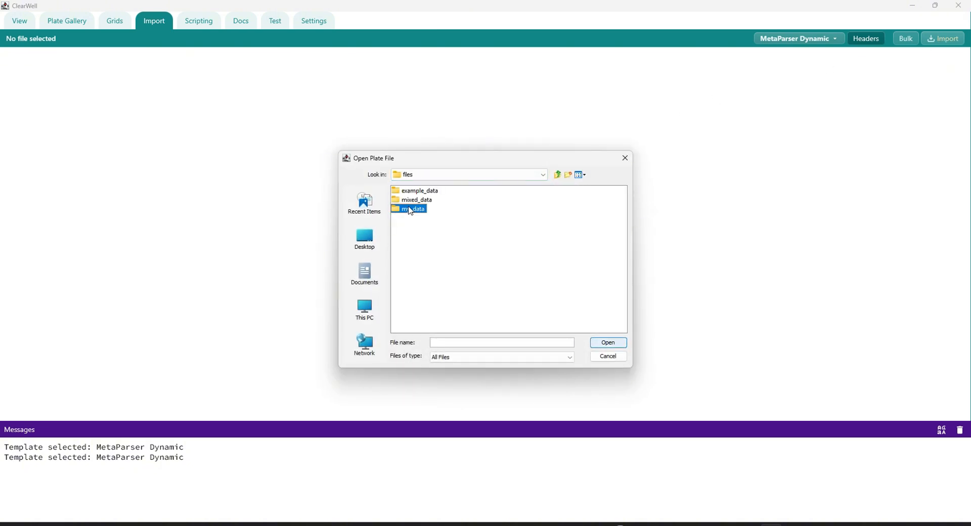
pyautogui.doubleClick(410, 209)
pyautogui.doubleClick(411, 191)
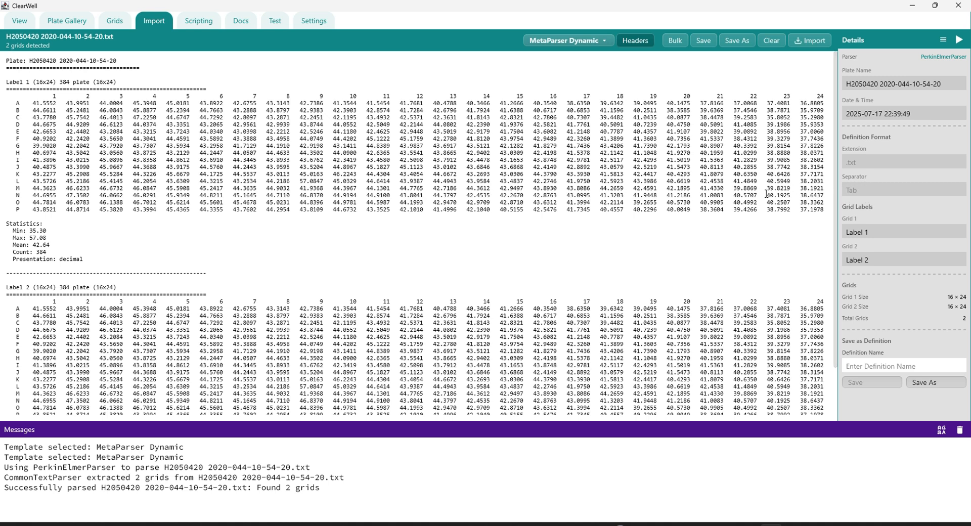
pyautogui.moveTo(698, 230); pyautogui.dragTo(2, 83)
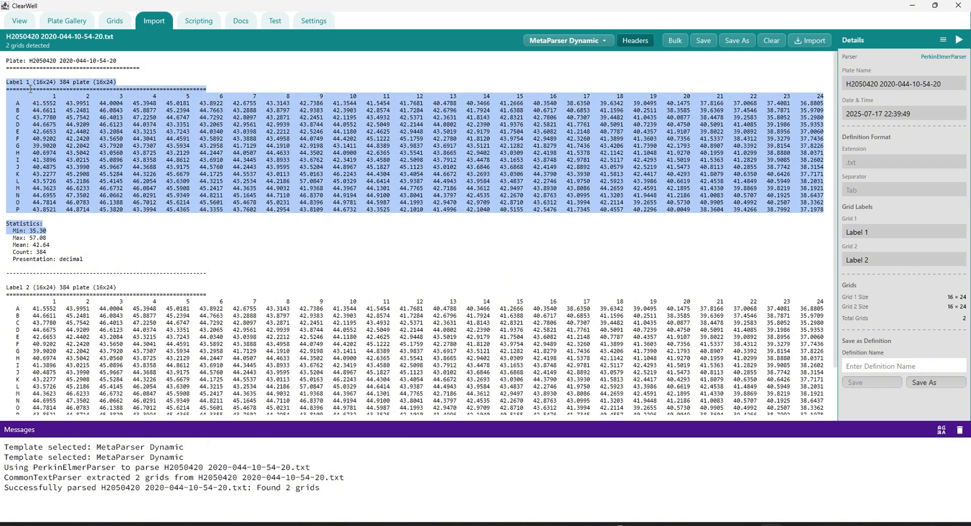
pyautogui.moveTo(7, 173); pyautogui.dragTo(26, 196)
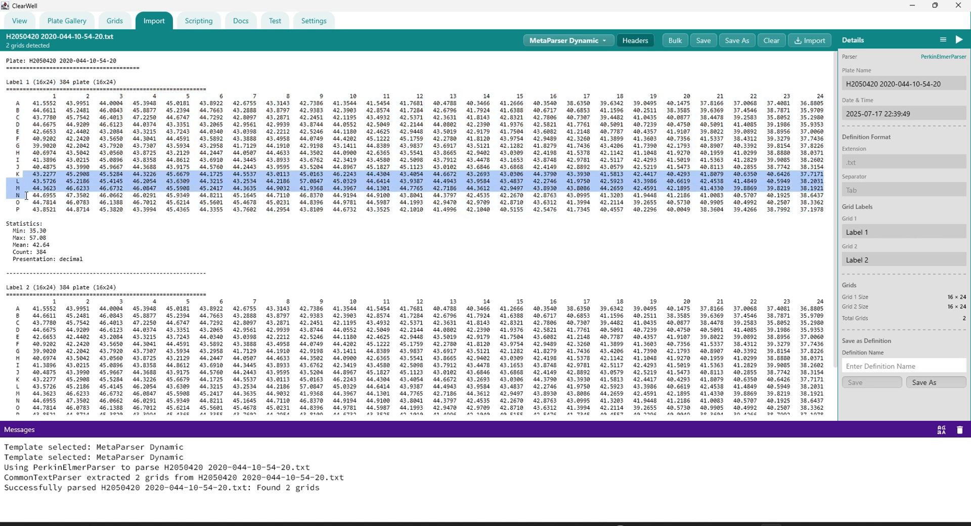
pyautogui.click(27, 220)
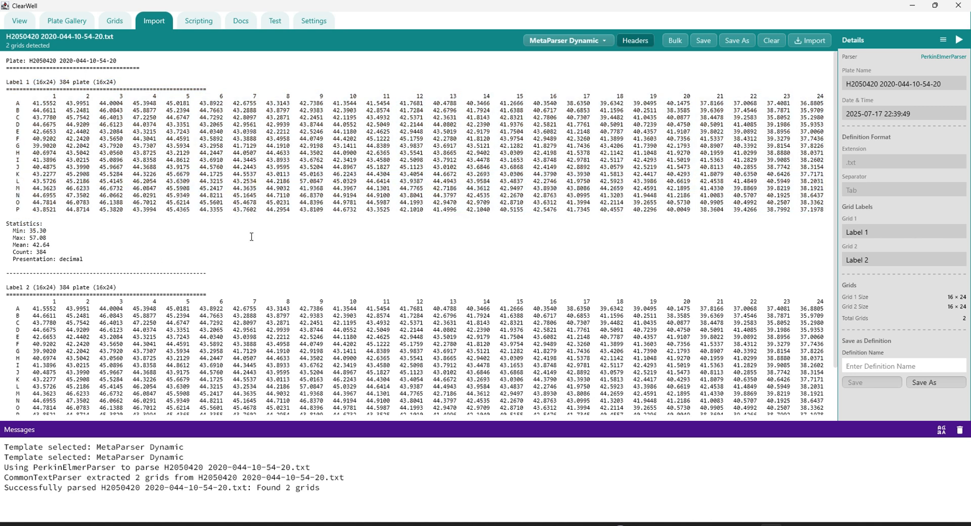
# Save the parsed plate layout as a new definition named new_def.
pyautogui.click(933, 385)
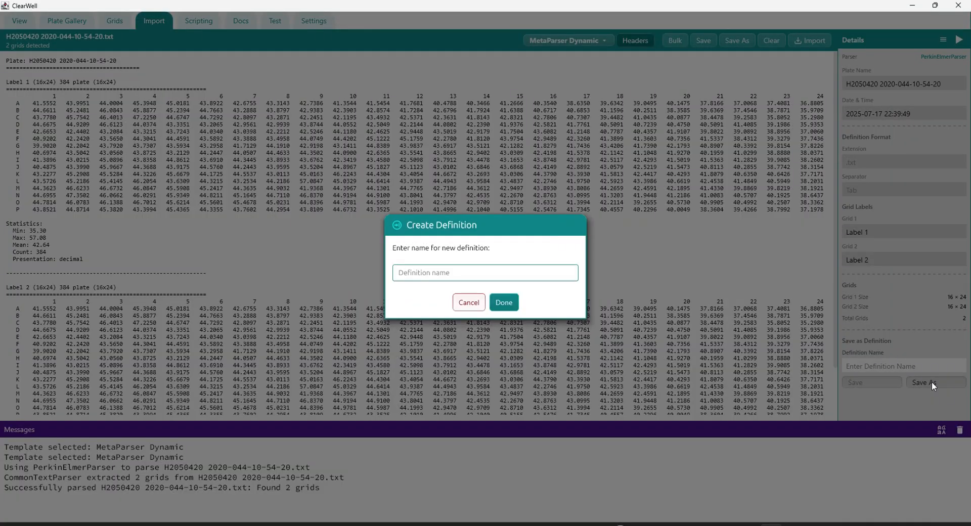
pyautogui.click(414, 272)
pyautogui.write('new_def')
pyautogui.click(505, 302)
pyautogui.click(497, 287)
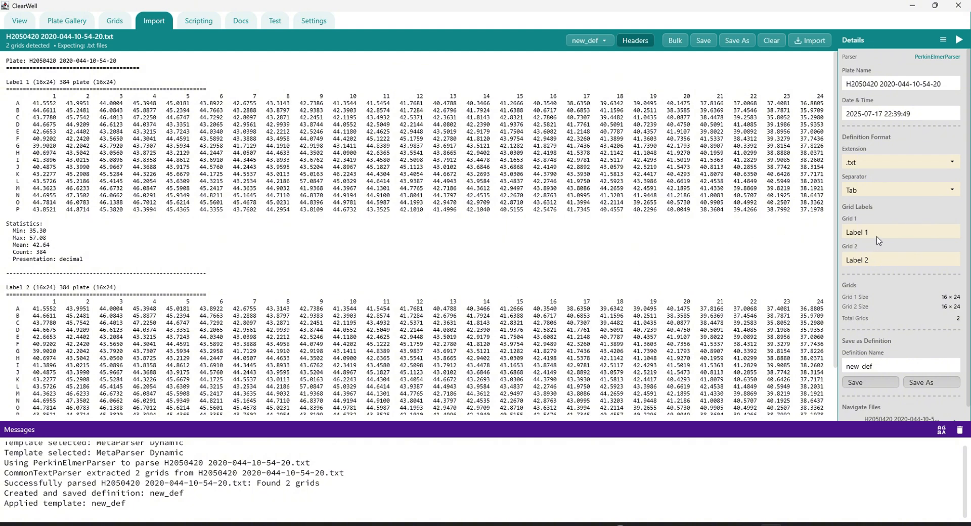
# Rename the Grid 1 label to "label one" and save the new_def definition.
pyautogui.moveTo(894, 235); pyautogui.dragTo(835, 237)
pyautogui.write('labe')
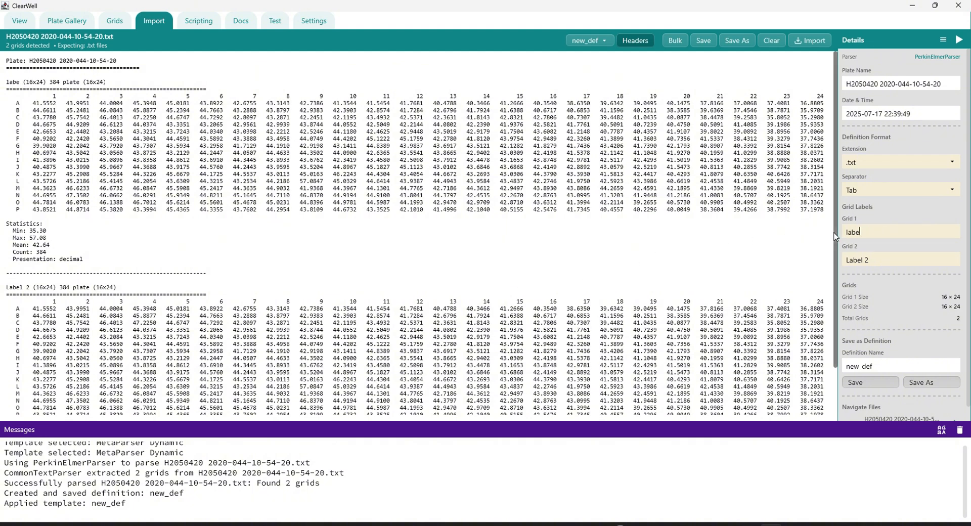
pyautogui.write('l one')
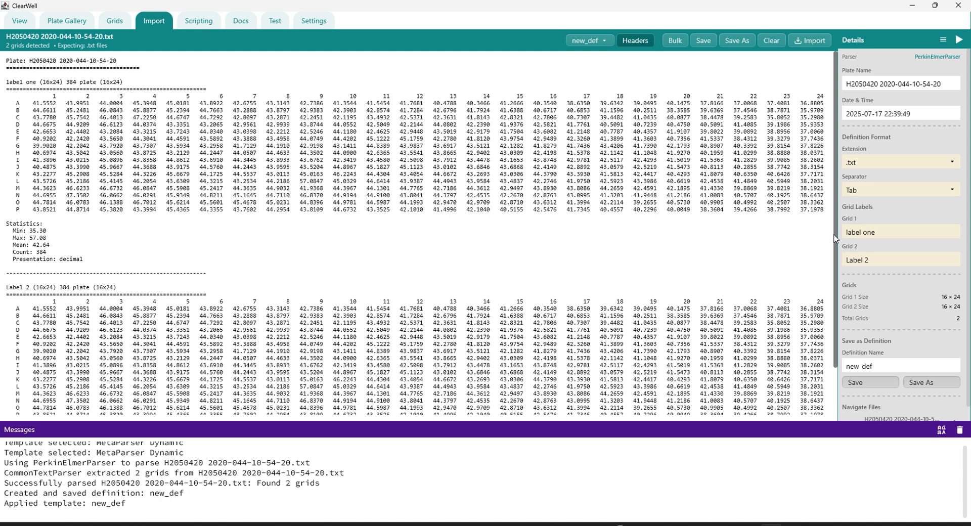
pyautogui.click(884, 385)
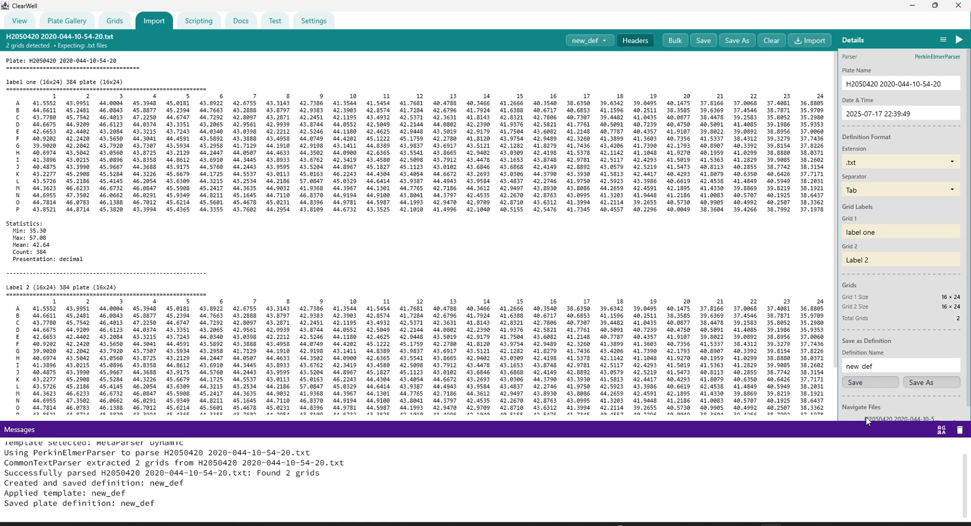
# Shrink the message area and browse forward to the fifth plate file, checking the Grid 1 label in each.
pyautogui.moveTo(863, 421); pyautogui.dragTo(861, 468)
pyautogui.click(958, 424)
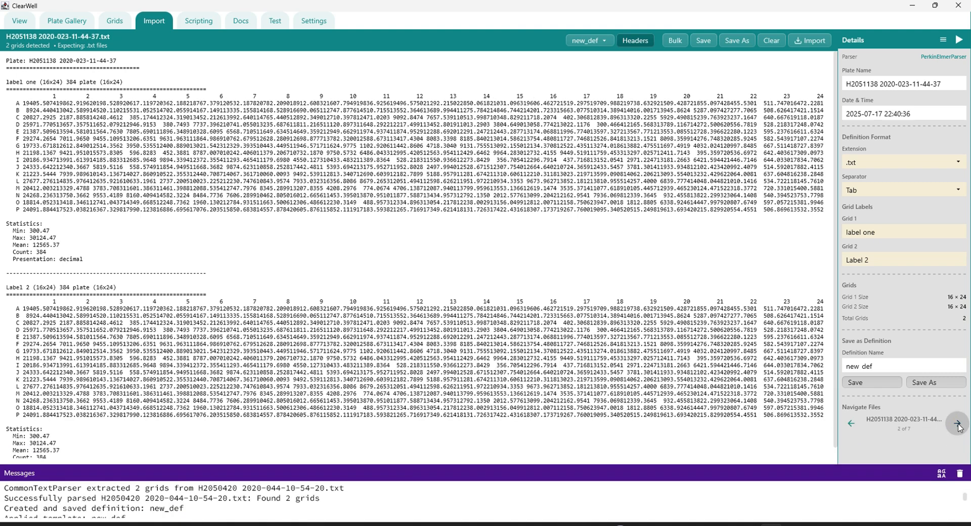
pyautogui.click(959, 427)
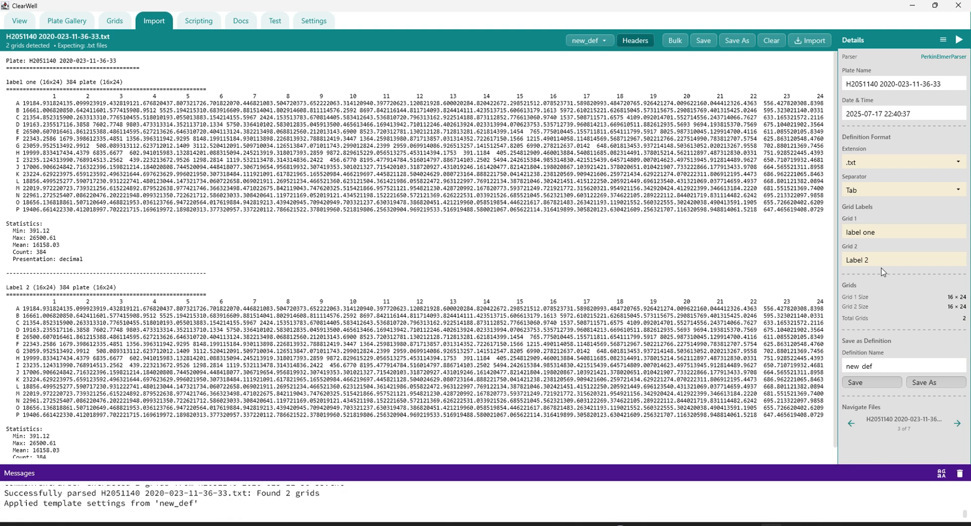
pyautogui.tripleClick(874, 230)
pyautogui.moveTo(43, 84)
pyautogui.mouseDown()
pyautogui.moveTo(8, 91)
pyautogui.moveTo(31, 79)
pyautogui.mouseUp()
pyautogui.click(15, 82)
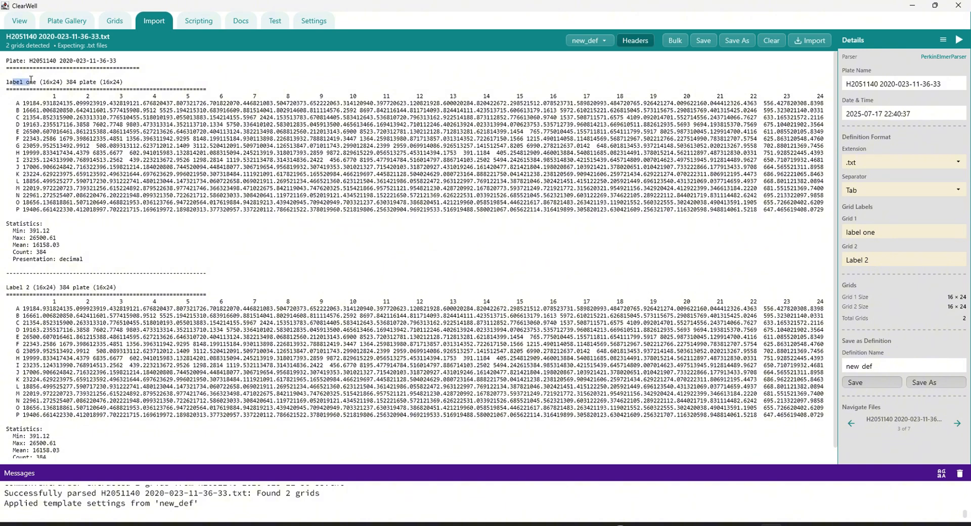
pyautogui.click(955, 425)
pyautogui.click(954, 427)
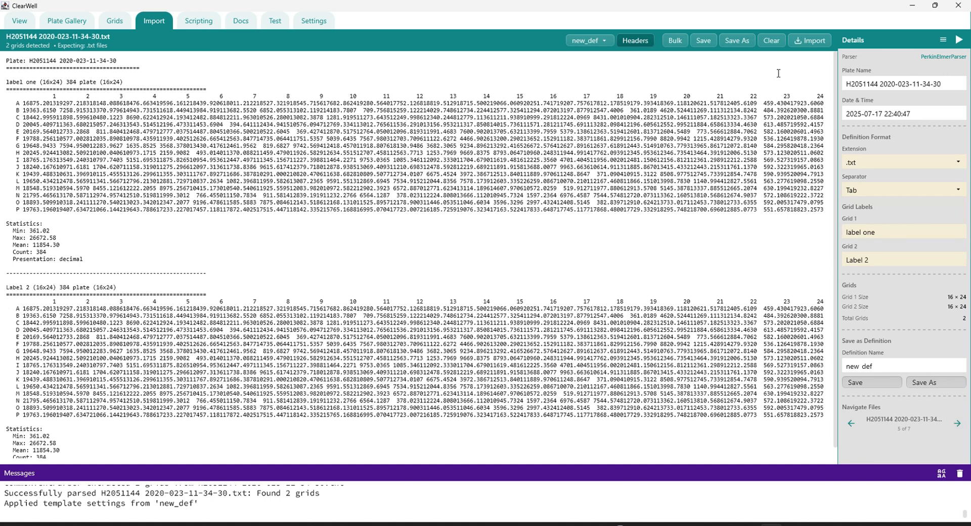
# Clear the loaded plate file and its data, and select new_def as the active template.
pyautogui.click(773, 39)
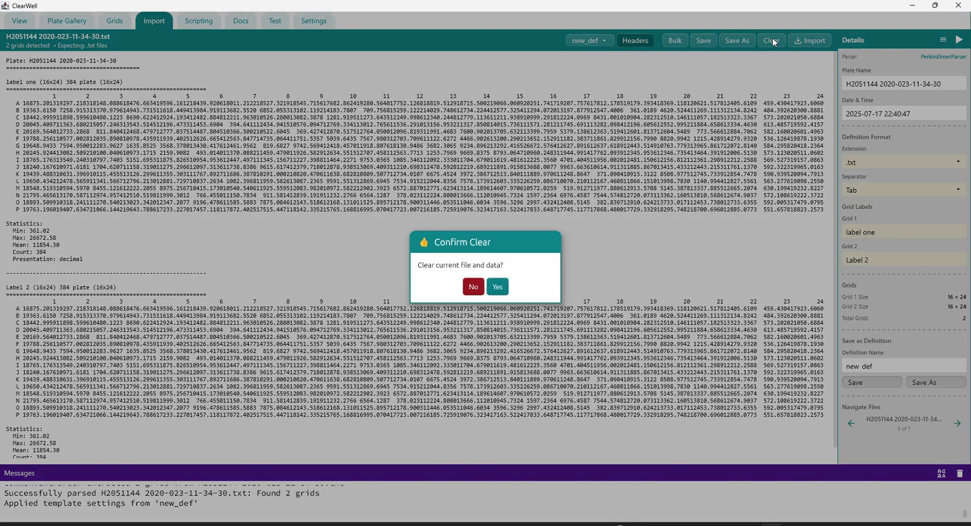
pyautogui.click(497, 287)
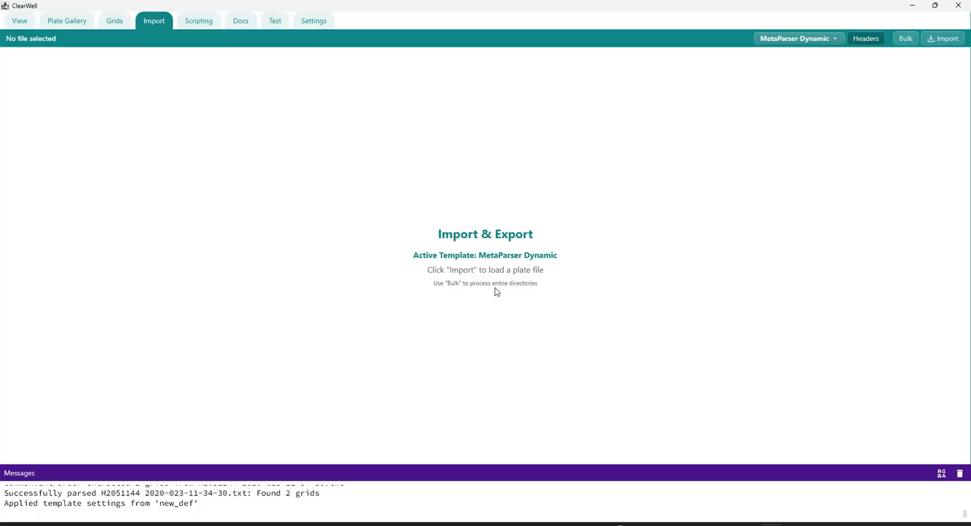
pyautogui.click(833, 40)
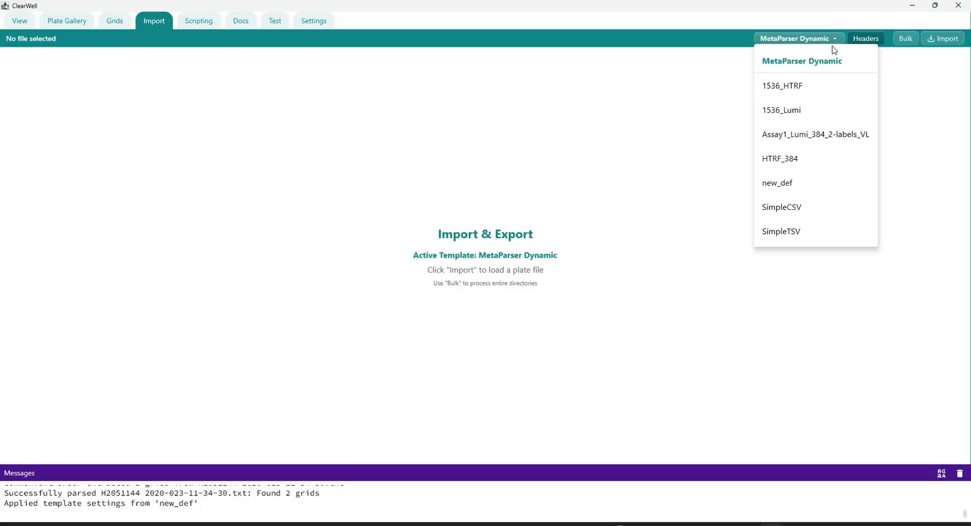
pyautogui.click(788, 183)
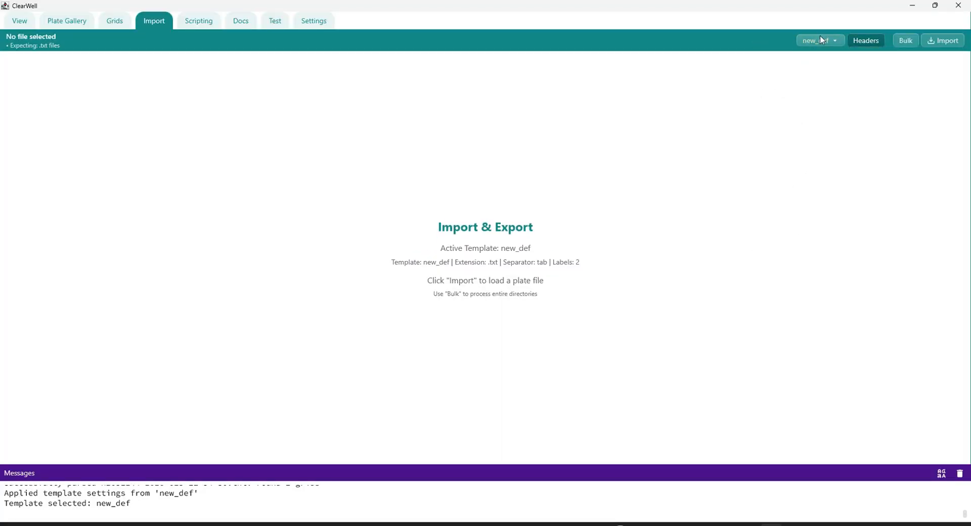
# Choose the files/my_data folder as the source directory for bulk processing.
pyautogui.click(906, 41)
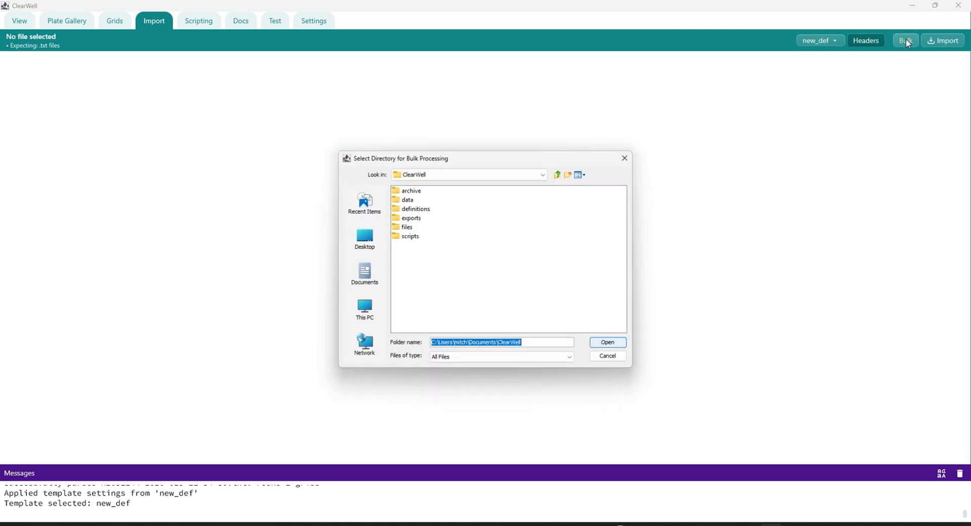
pyautogui.doubleClick(406, 228)
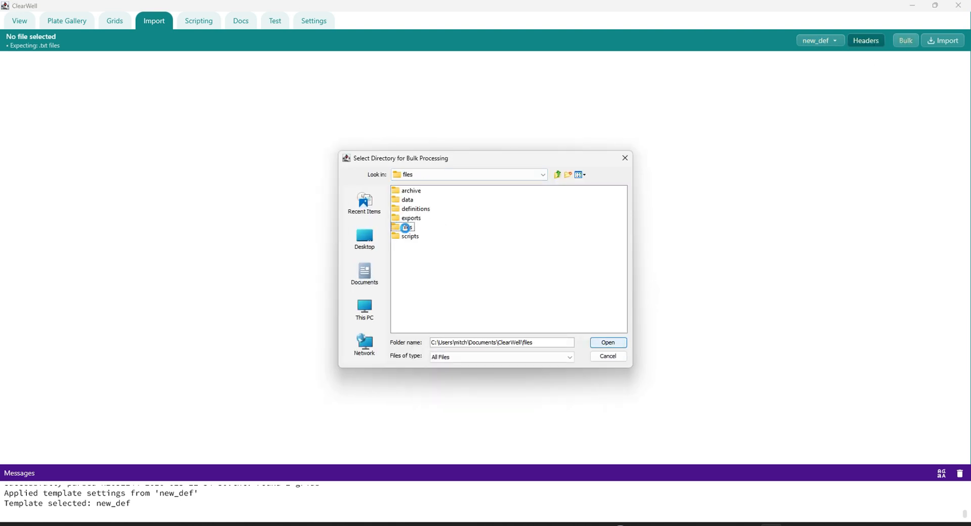
pyautogui.doubleClick(409, 210)
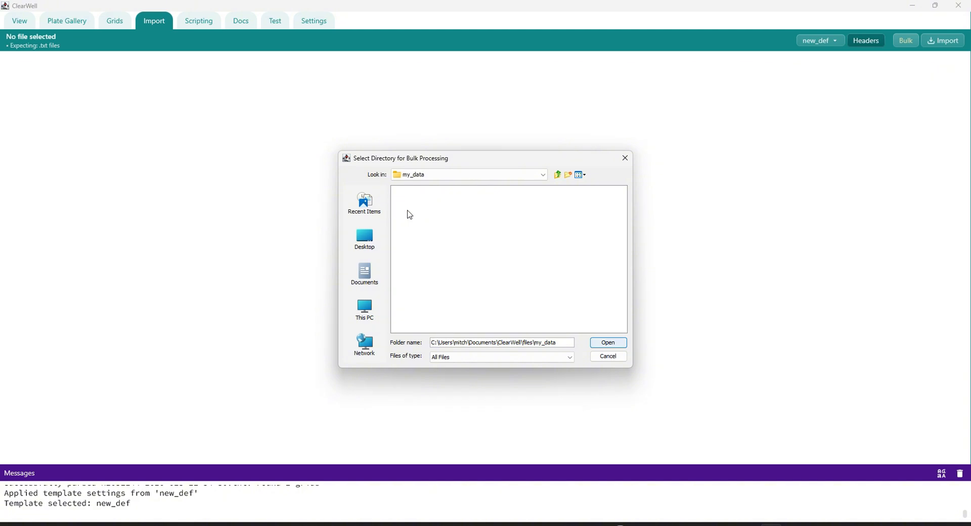
pyautogui.click(608, 344)
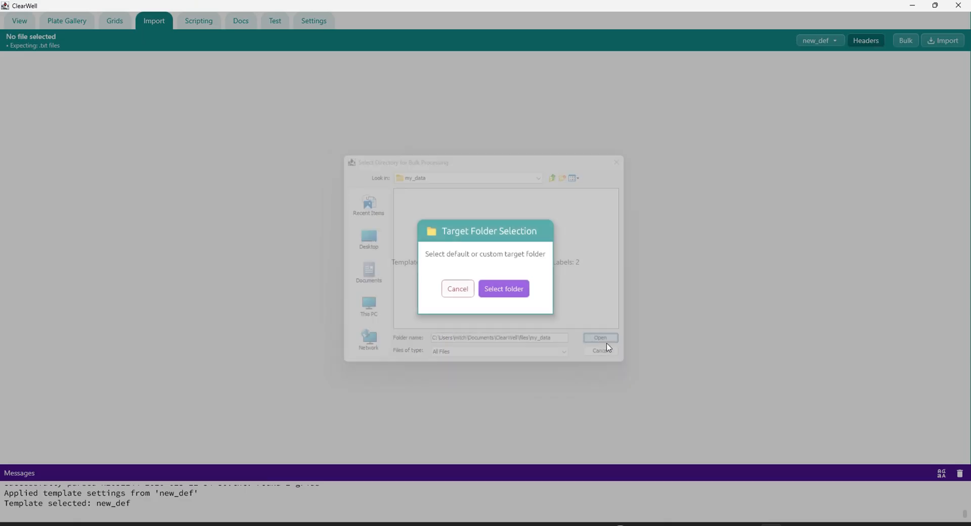
# Create a folder named "my data folder" inside the data directory for the bulk output.
pyautogui.click(506, 289)
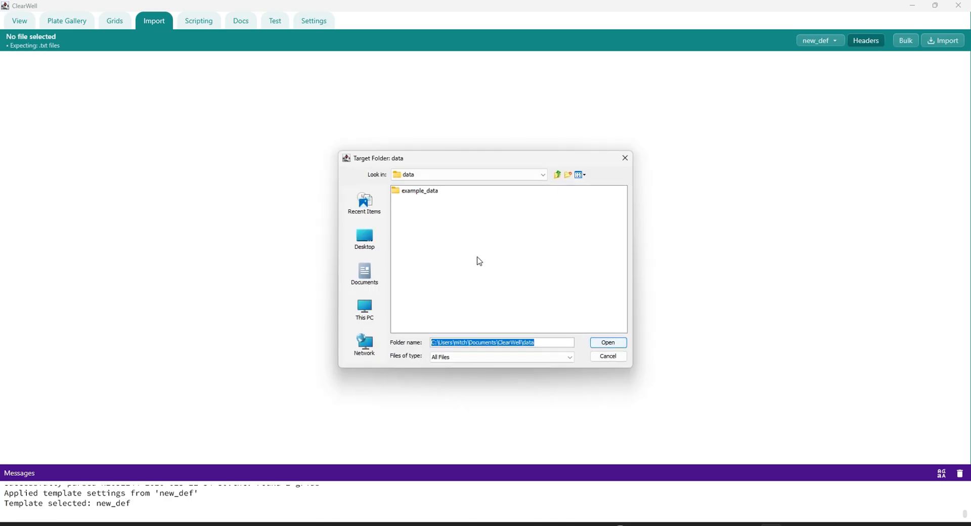
pyautogui.rightClick(424, 211)
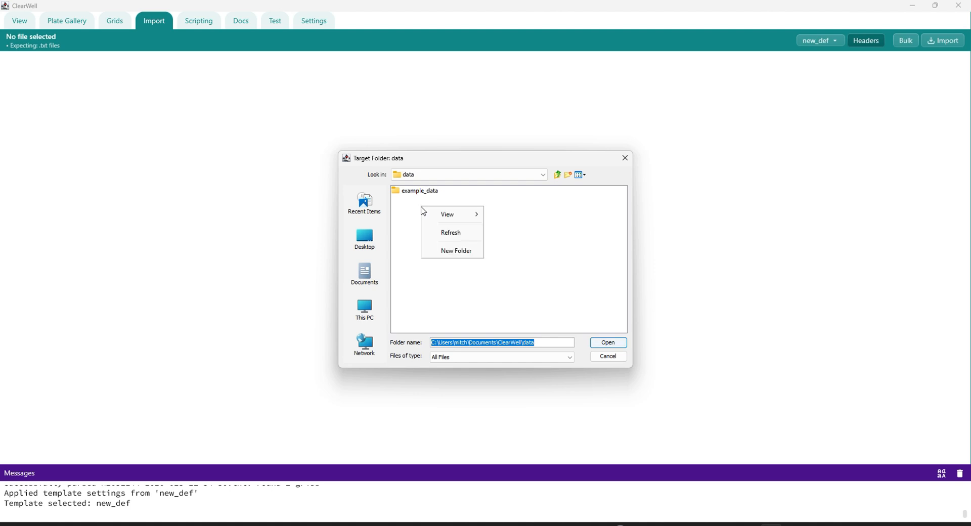
pyautogui.click(452, 250)
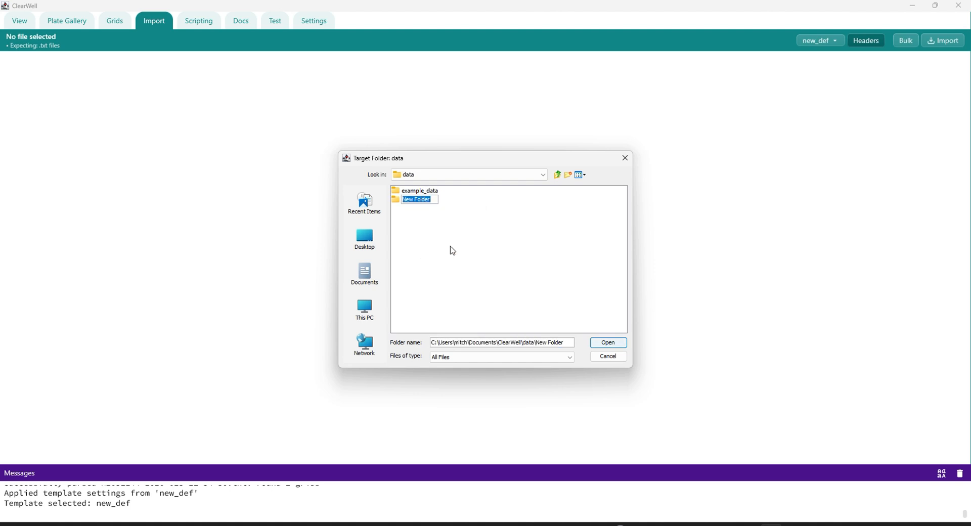
pyautogui.write('my data folder')
pyautogui.press('Return')
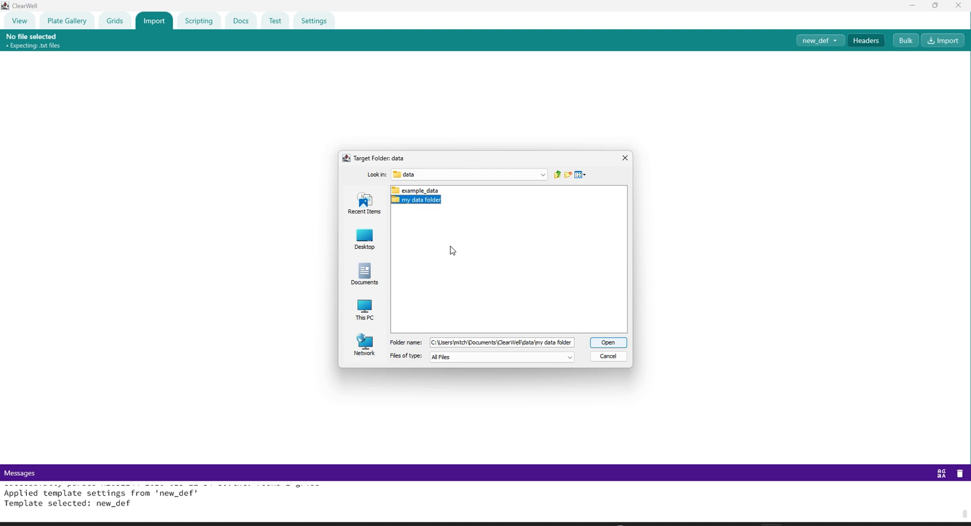
# Use the new folder as the target and run the bulk processing with overwriting of existing files allowed.
pyautogui.press('Return')
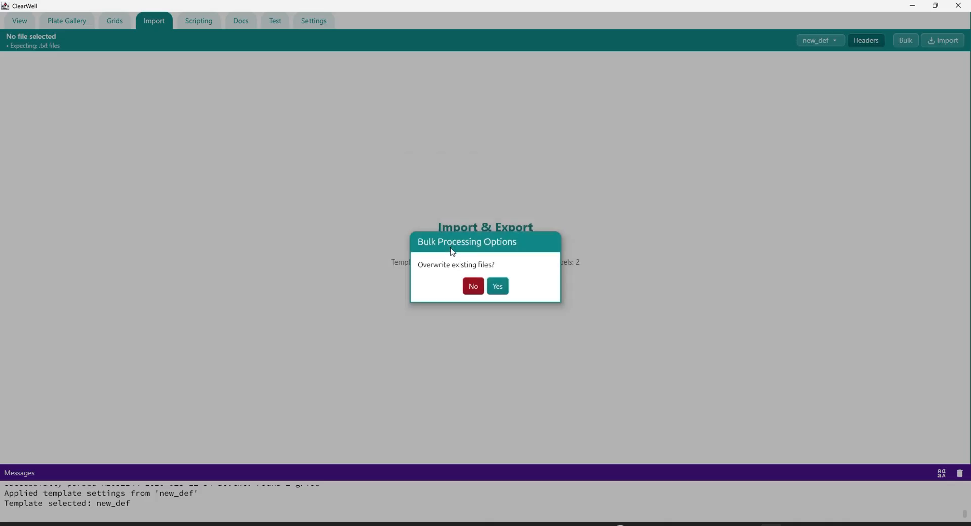
pyautogui.click(497, 285)
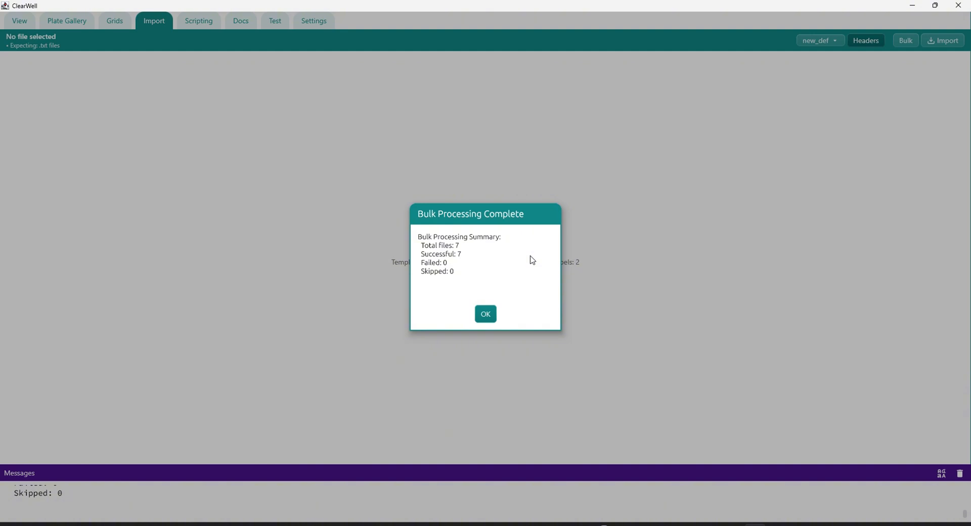
pyautogui.click(489, 315)
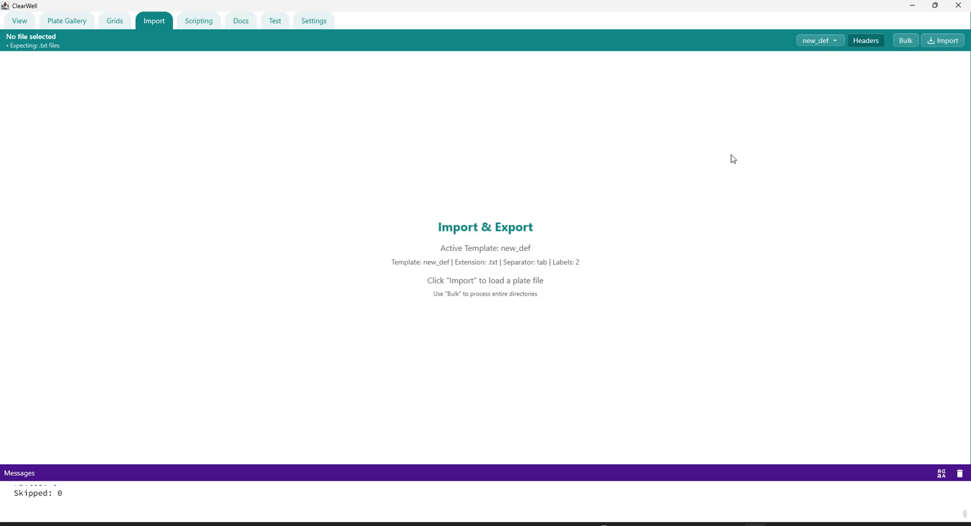
# Start another bulk processing run with the files/mixed_data folder as the source directory.
pyautogui.click(909, 40)
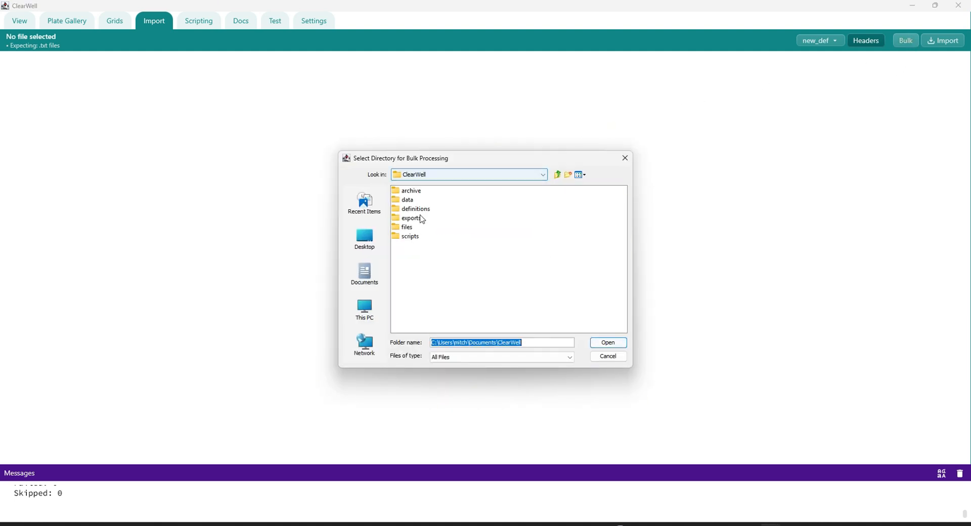
pyautogui.doubleClick(405, 227)
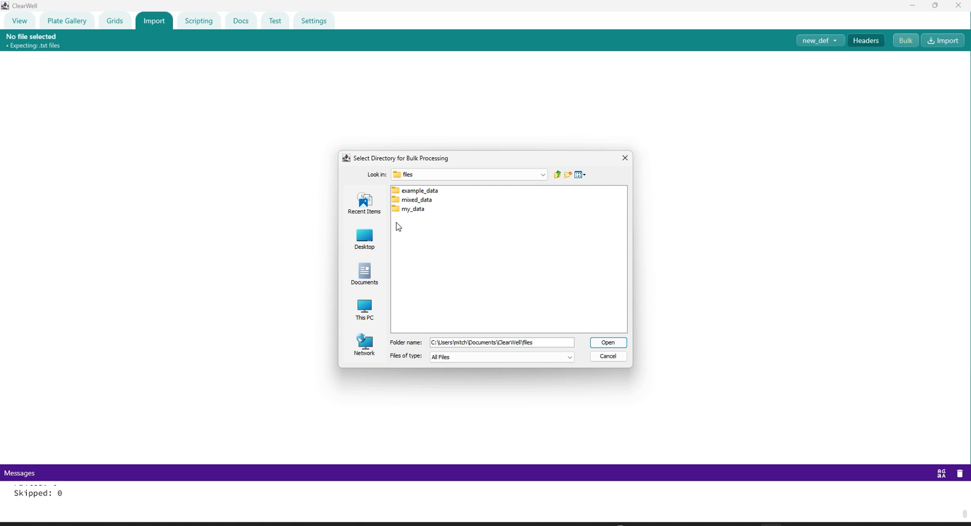
pyautogui.click(398, 202)
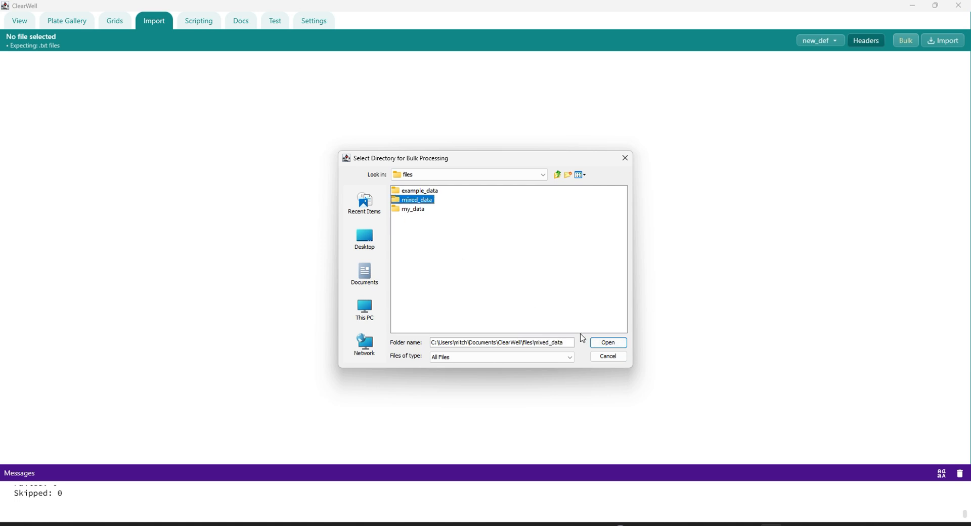
pyautogui.click(605, 343)
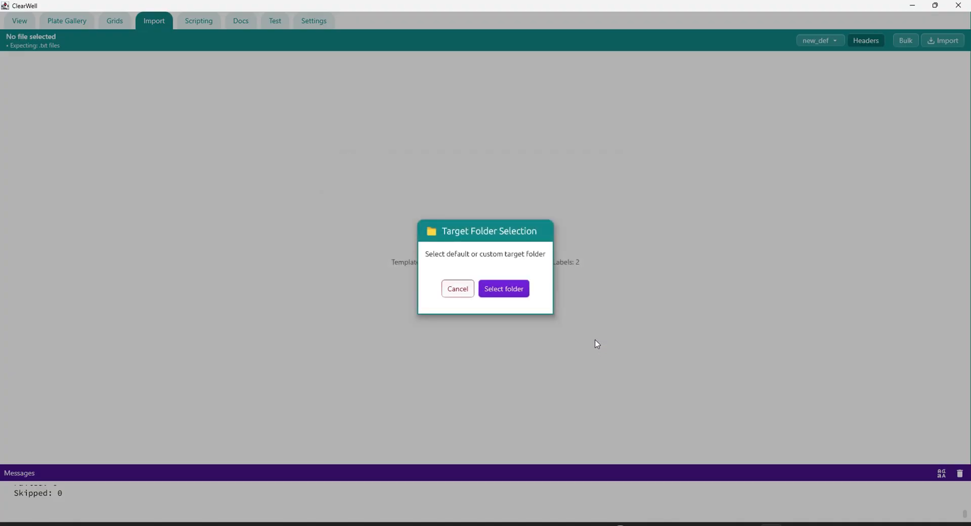
# Create a folder named "bad data" inside the data directory for the bulk output.
pyautogui.click(507, 294)
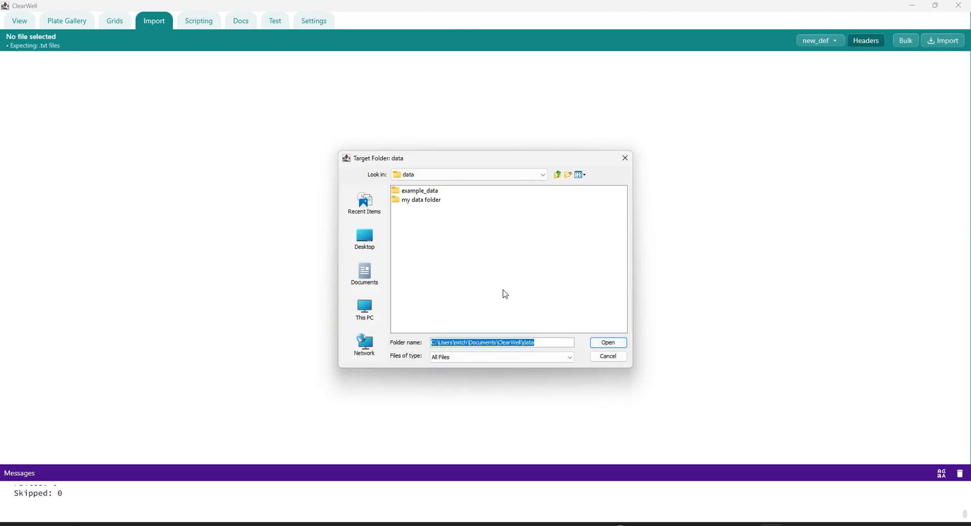
pyautogui.rightClick(425, 240)
pyautogui.moveTo(447, 250)
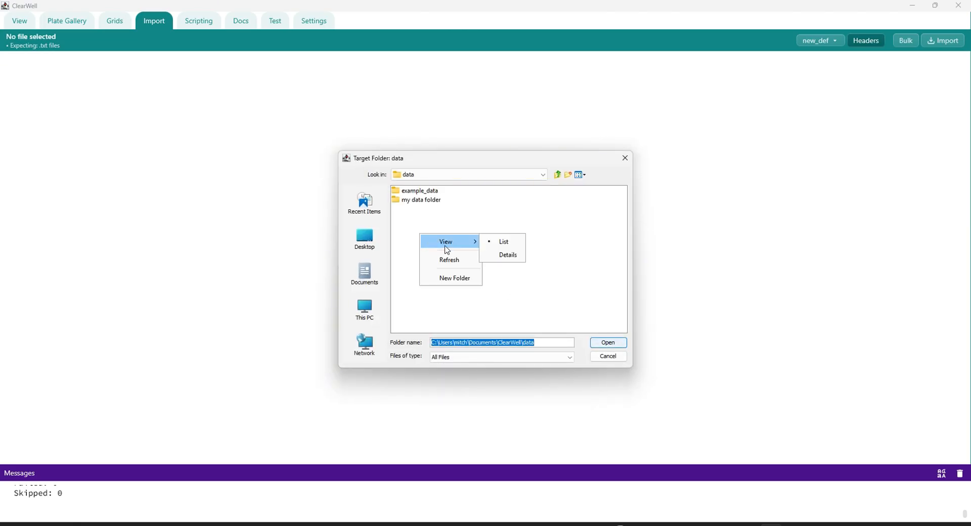
pyautogui.click(449, 278)
pyautogui.write('bad data')
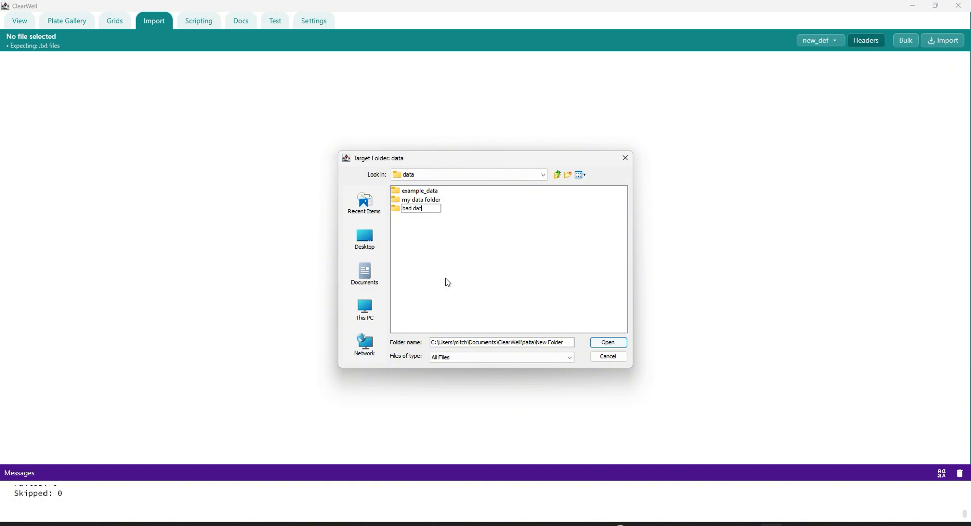
pyautogui.press('Return')
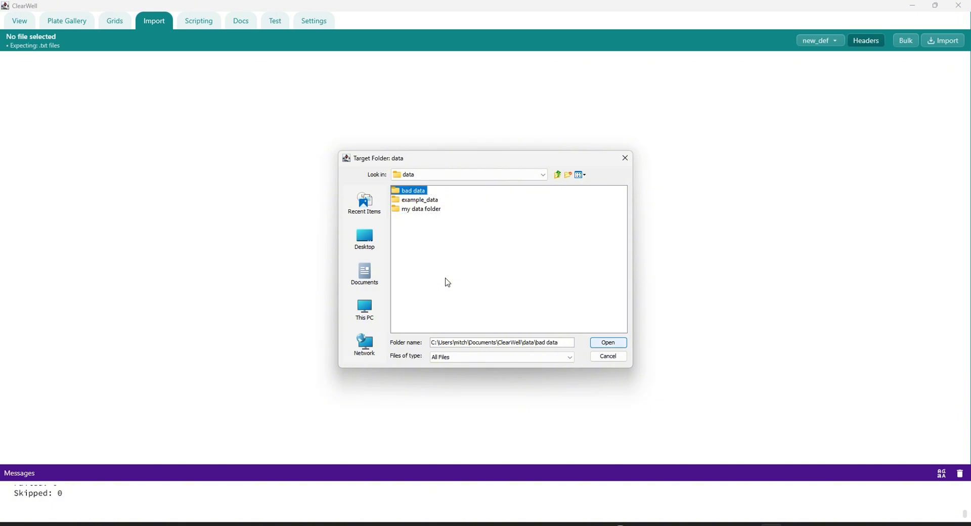
# Run the bulk processing into the "bad data" folder with overwriting of existing files allowed, and dismiss the summary.
pyautogui.click(597, 343)
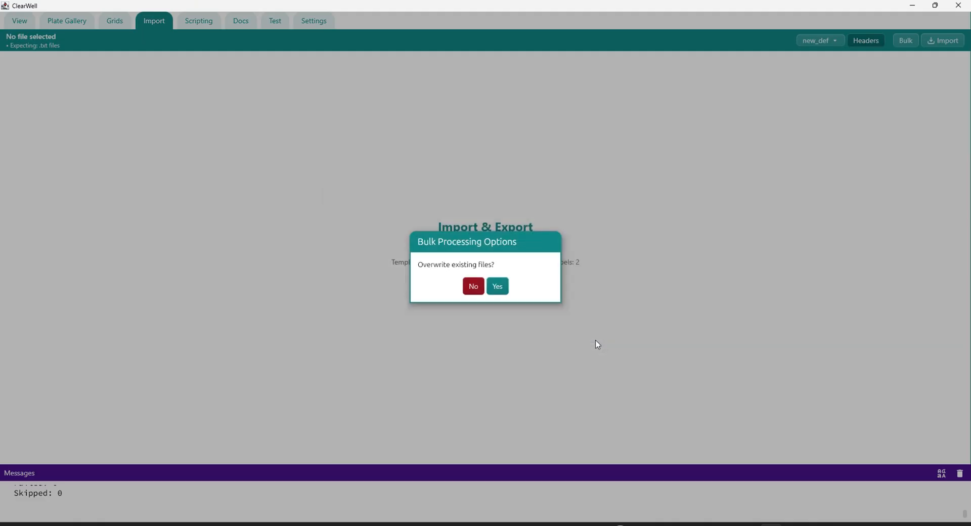
pyautogui.click(497, 287)
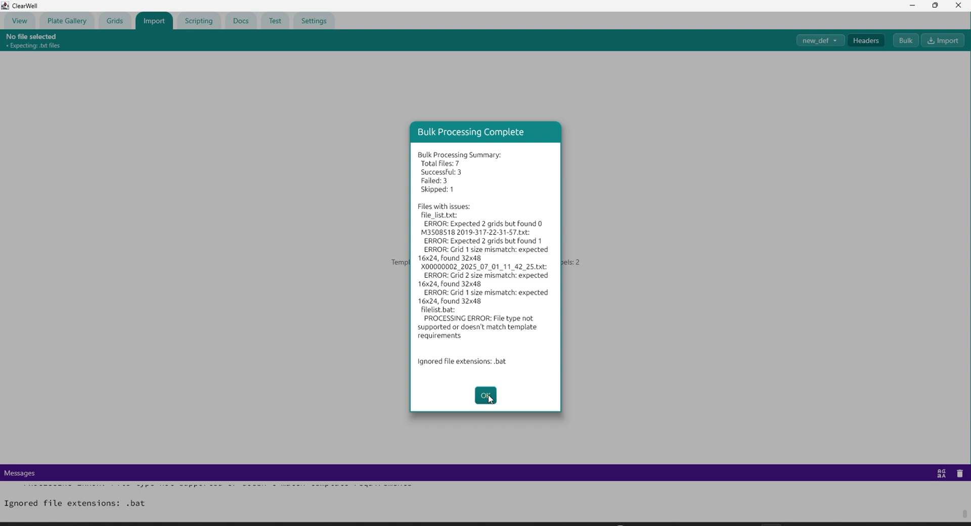
pyautogui.click(487, 396)
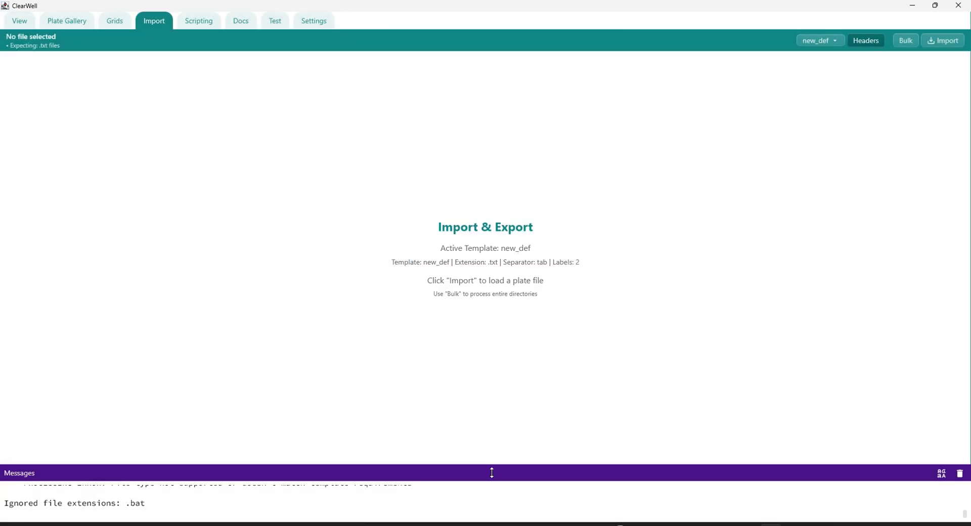
# Enlarge the message log to examine the reported issues for each problem file, then shrink it again.
pyautogui.moveTo(494, 468); pyautogui.dragTo(485, 326)
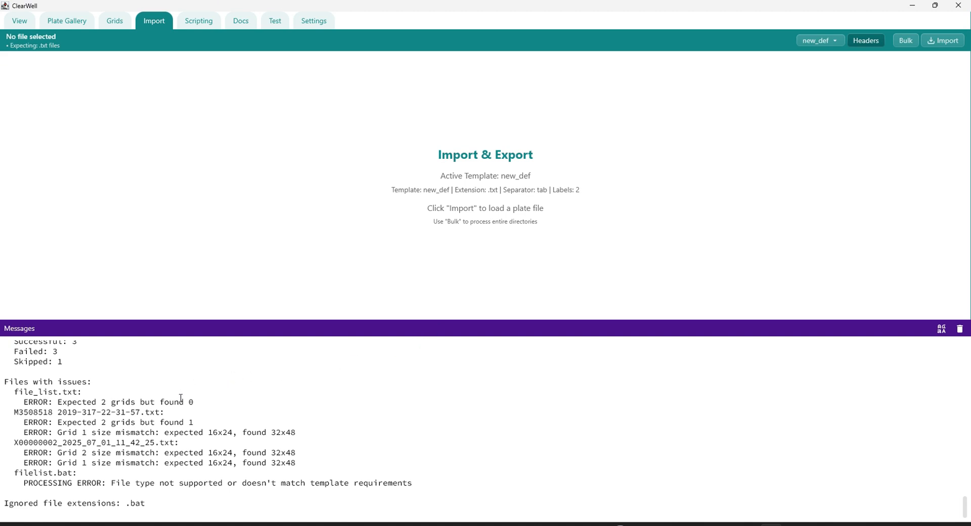
pyautogui.moveTo(199, 402); pyautogui.dragTo(3, 397)
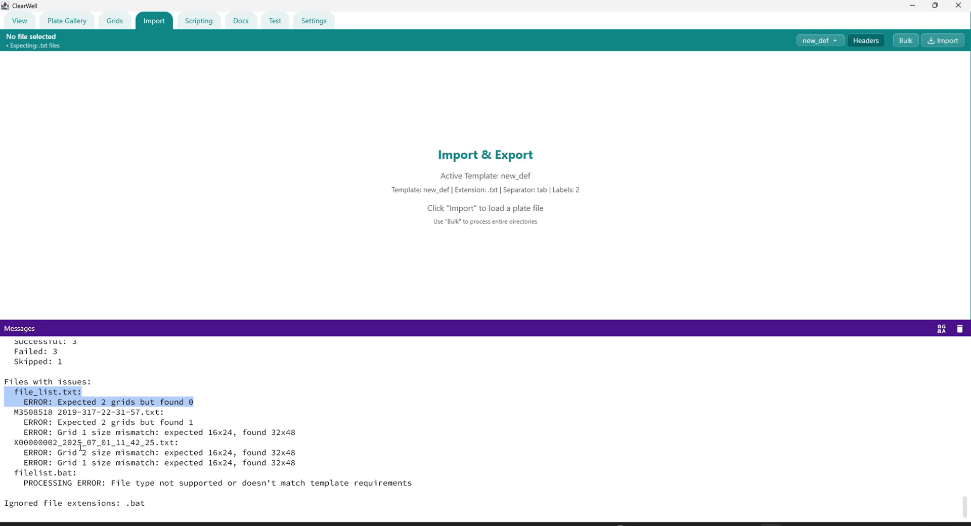
pyautogui.moveTo(8, 410); pyautogui.dragTo(323, 431)
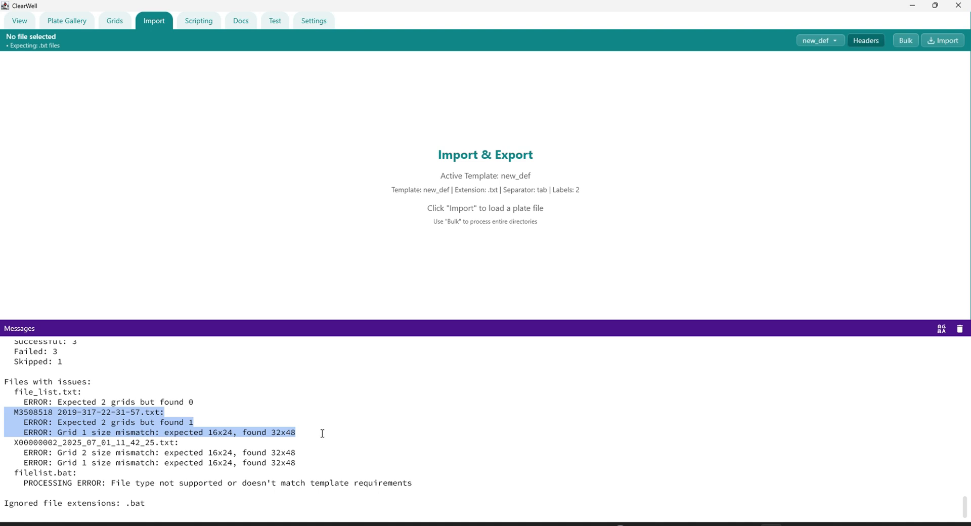
pyautogui.moveTo(307, 462); pyautogui.dragTo(2, 443)
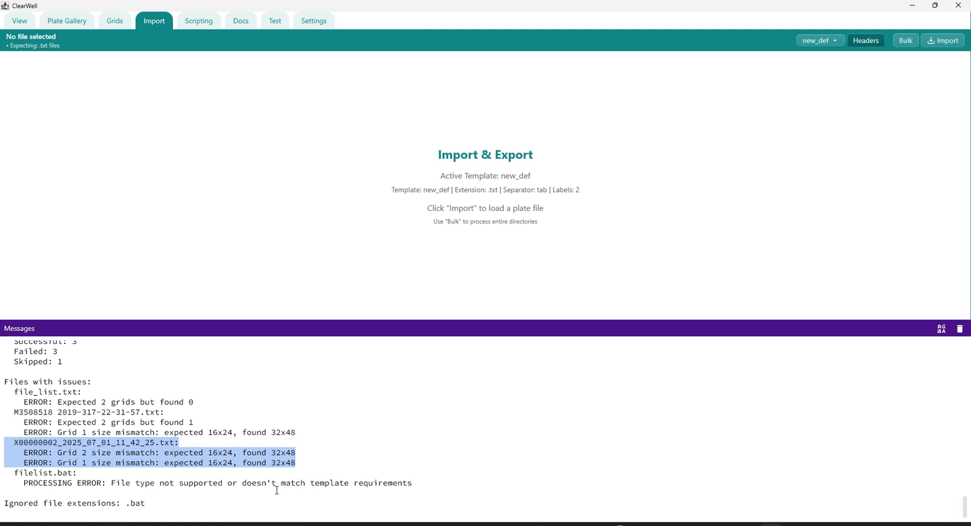
pyautogui.moveTo(412, 484); pyautogui.dragTo(14, 472)
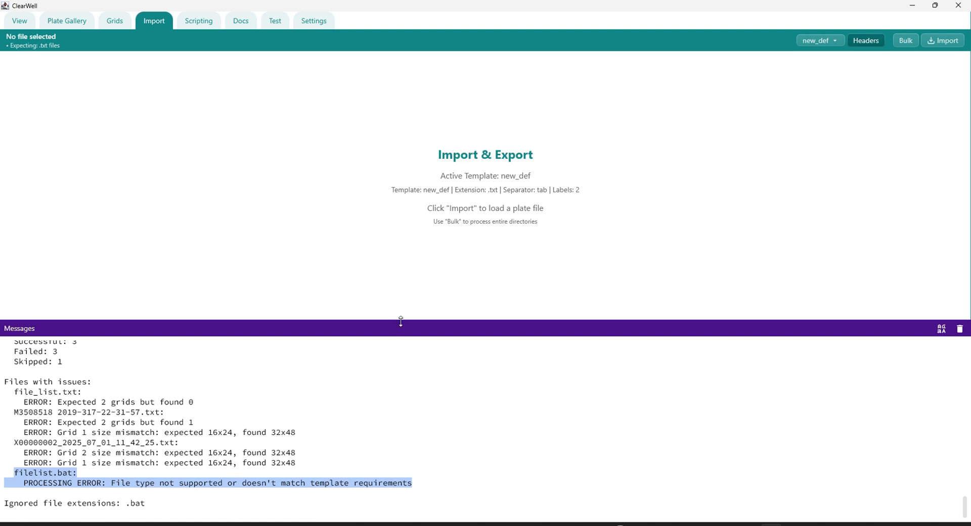
pyautogui.moveTo(401, 319); pyautogui.dragTo(386, 459)
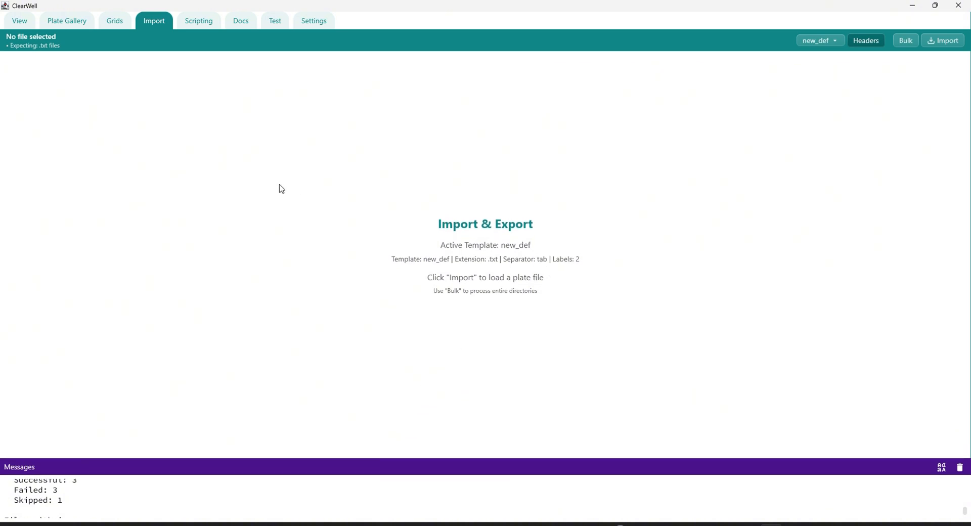
# Switch to the plate view and browse the local files up to the data directory.
pyautogui.click(20, 20)
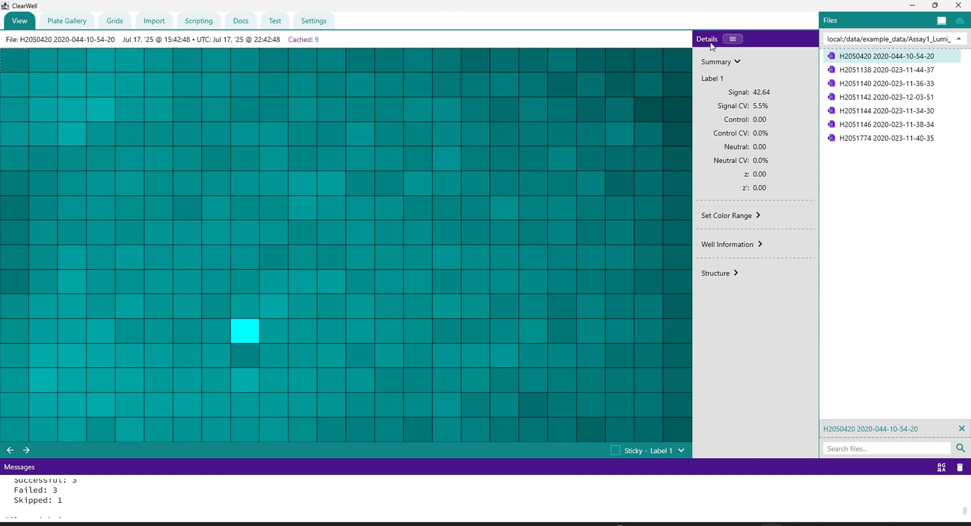
pyautogui.click(960, 39)
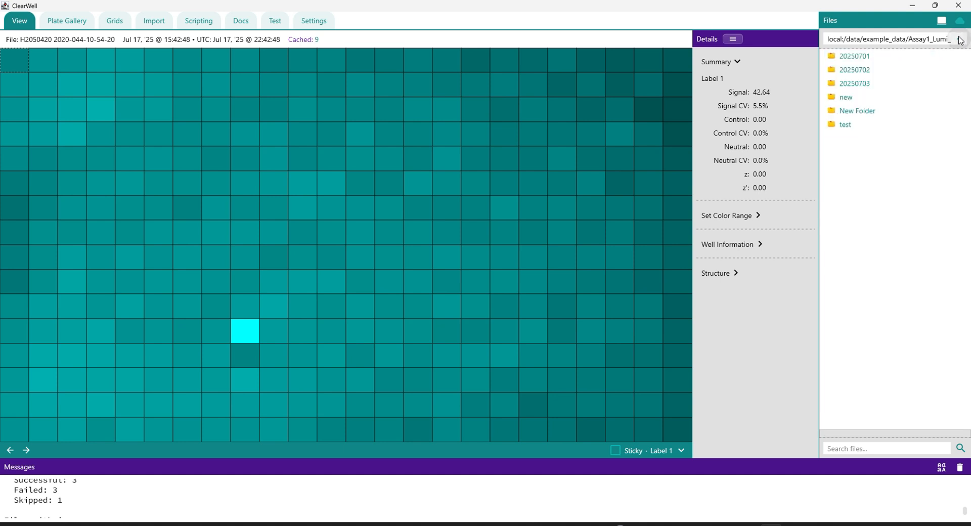
pyautogui.click(960, 39)
pyautogui.click(960, 39)
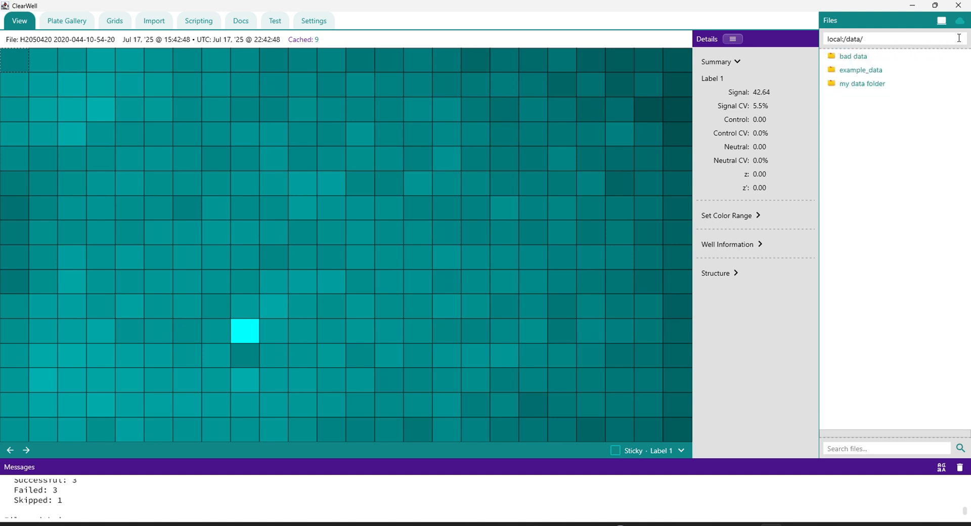
# Open "my data folder" and view the processed plates H2051140, H2051144 and H2051146 one after another.
pyautogui.click(865, 88)
pyautogui.doubleClick(865, 88)
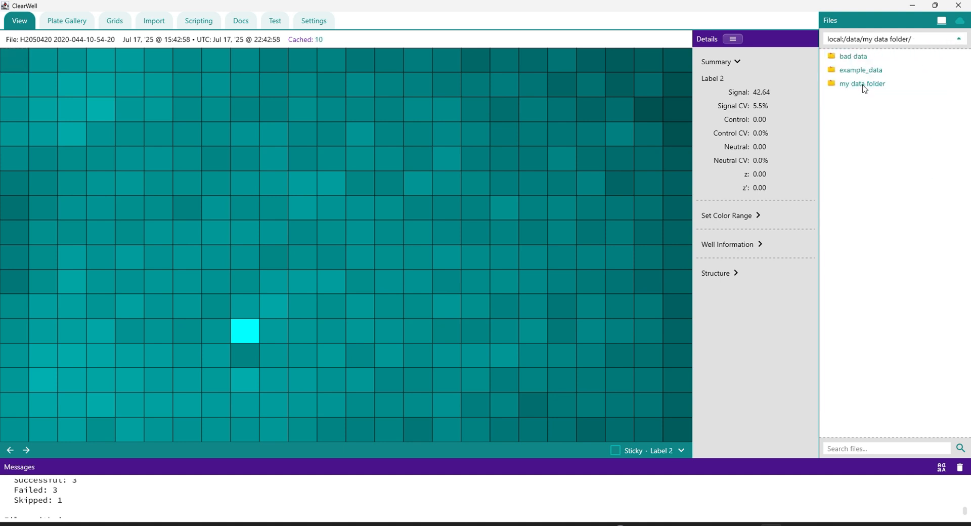
pyautogui.click(864, 88)
pyautogui.click(865, 111)
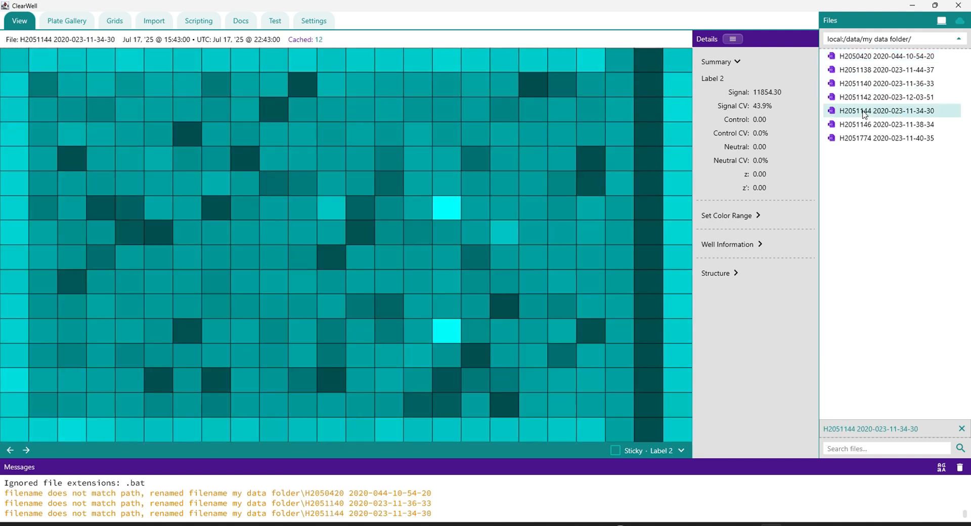
pyautogui.click(864, 125)
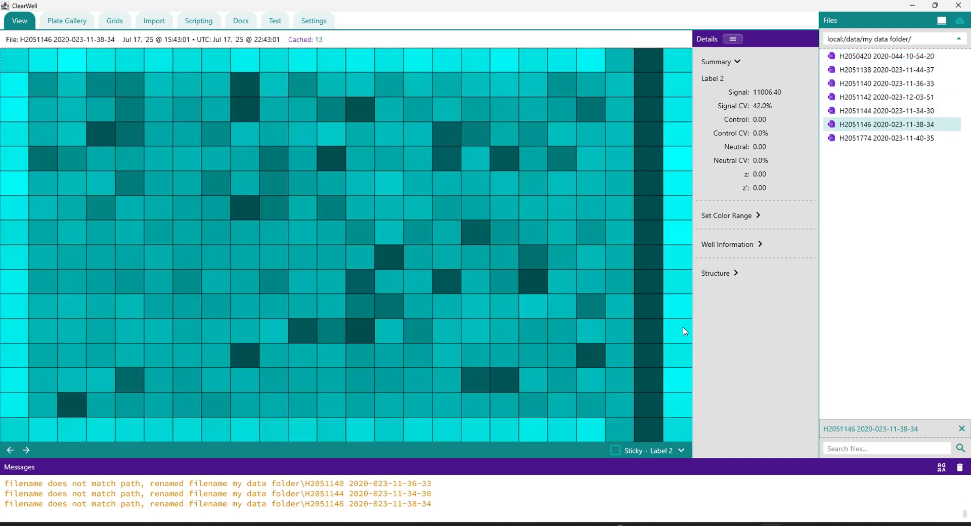